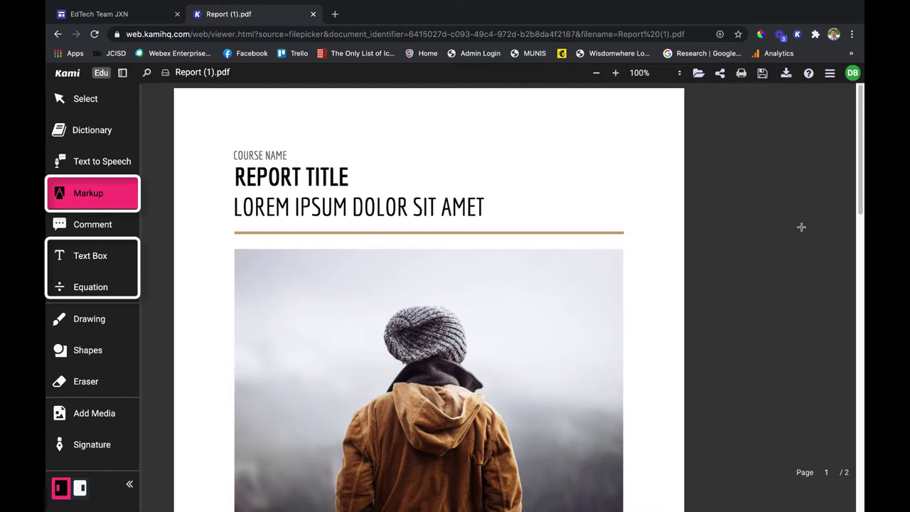
Highlight the report title and subtitle in green with the Text Highlighter.
click(100, 200)
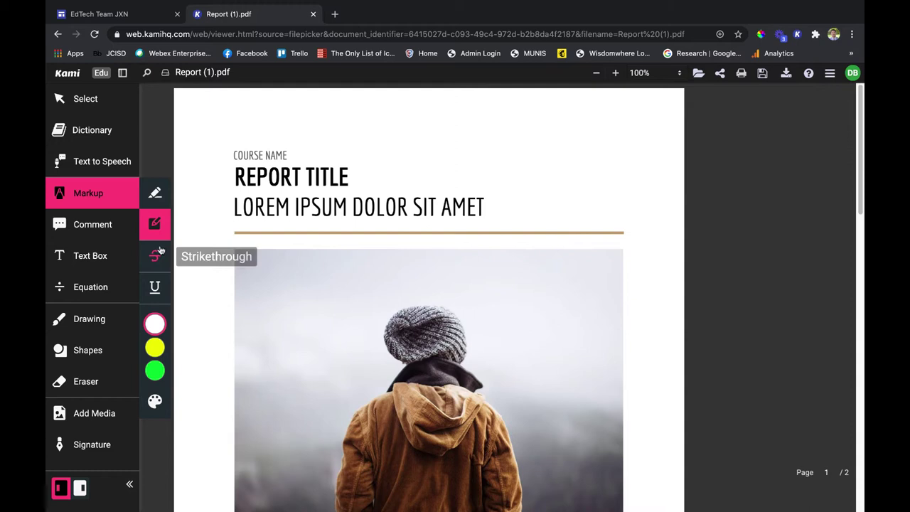
mouse_move(160, 324)
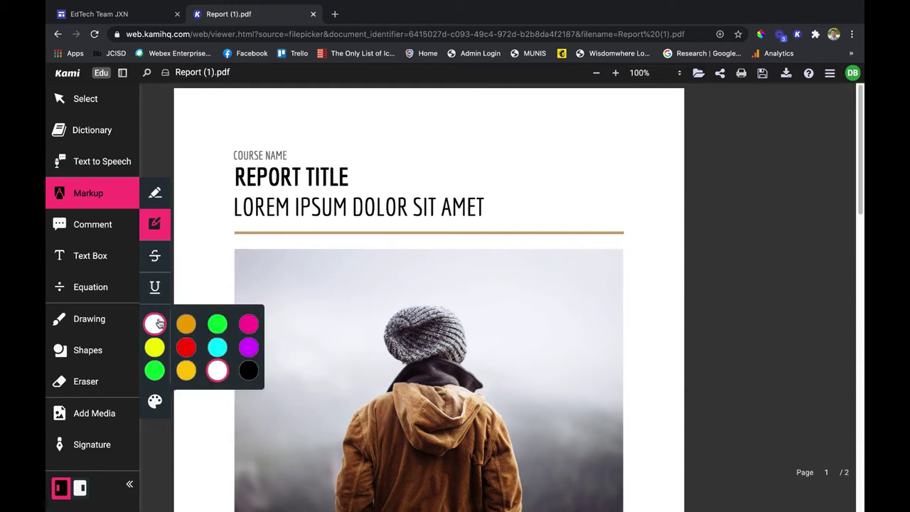
click(155, 192)
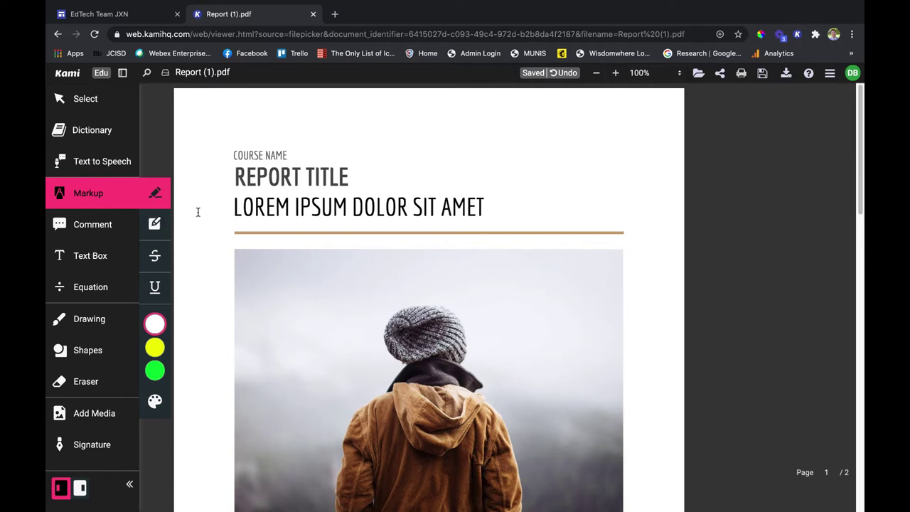
click(155, 371)
drag(237, 165, 351, 178)
drag(235, 195, 495, 224)
Green-highlight the Introduction's first sentence and box-highlight its last two lines.
scroll(495, 224, down, 5)
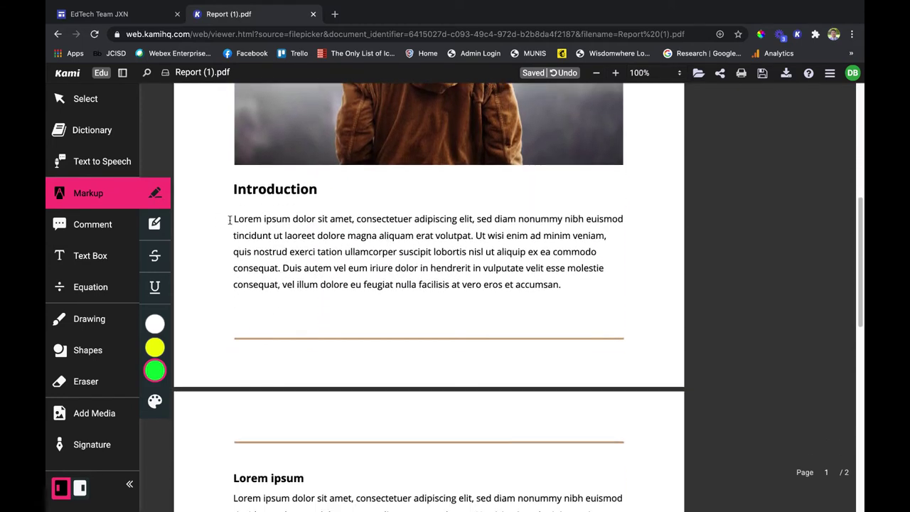
drag(234, 218, 475, 237)
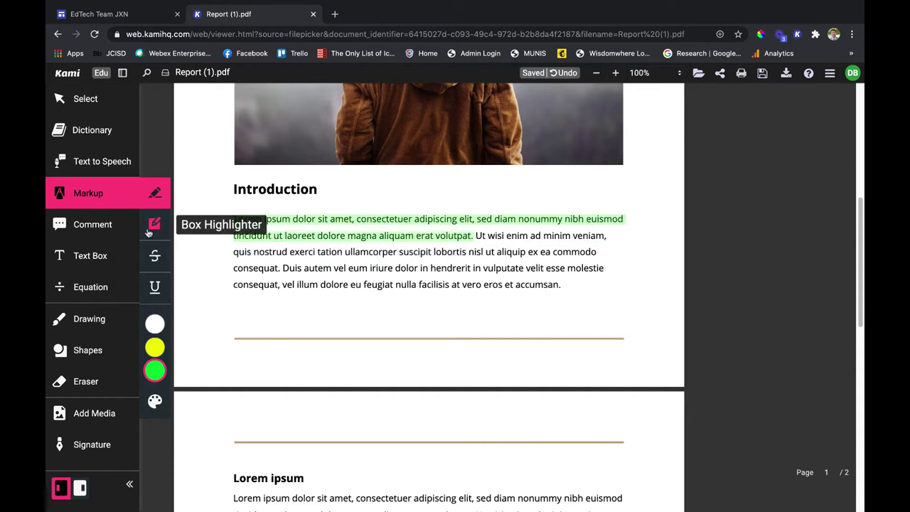
click(156, 225)
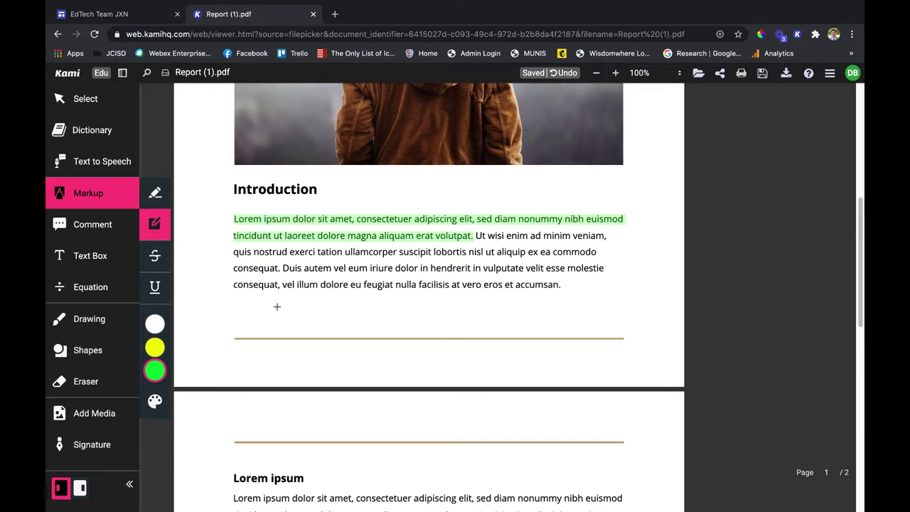
mouse_move(235, 260)
mouse_down()
mouse_move(316, 299)
mouse_move(606, 298)
mouse_up()
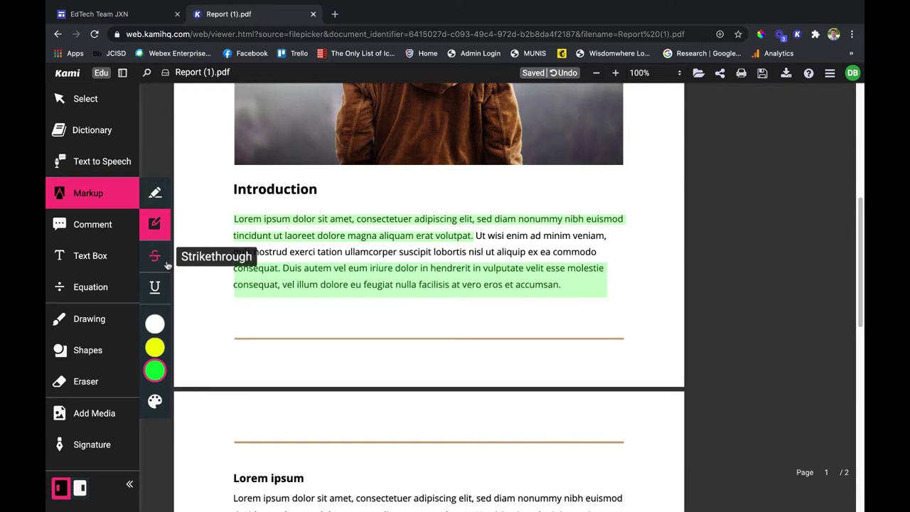
Strike through the first line of the Lorem ipsum section on page 2.
click(155, 255)
scroll(335, 259, down, 1)
scroll(335, 259, down, 4)
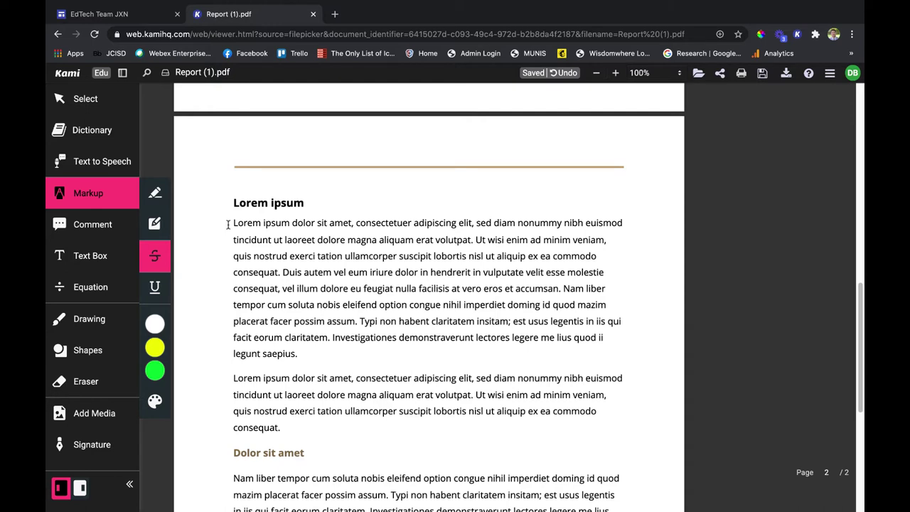
mouse_move(228, 225)
mouse_down()
mouse_move(427, 235)
mouse_move(544, 217)
mouse_move(624, 225)
mouse_up()
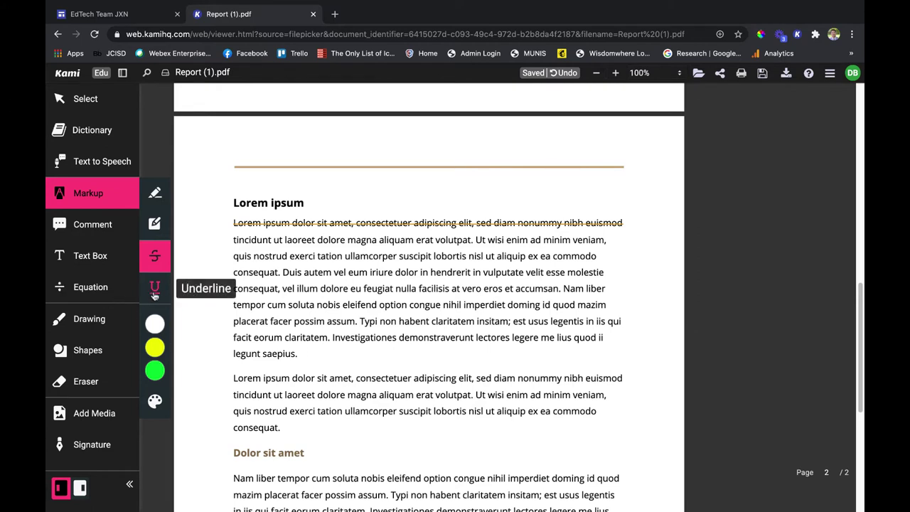
Underline the first sentence of the Lorem ipsum section's second paragraph.
click(155, 292)
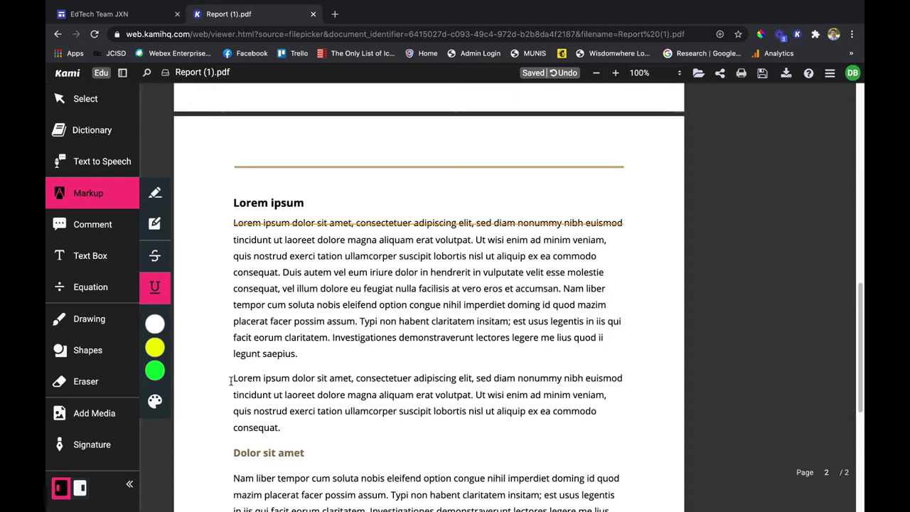
mouse_move(233, 378)
mouse_down()
mouse_move(626, 382)
mouse_move(465, 396)
mouse_move(501, 411)
mouse_move(475, 399)
mouse_up()
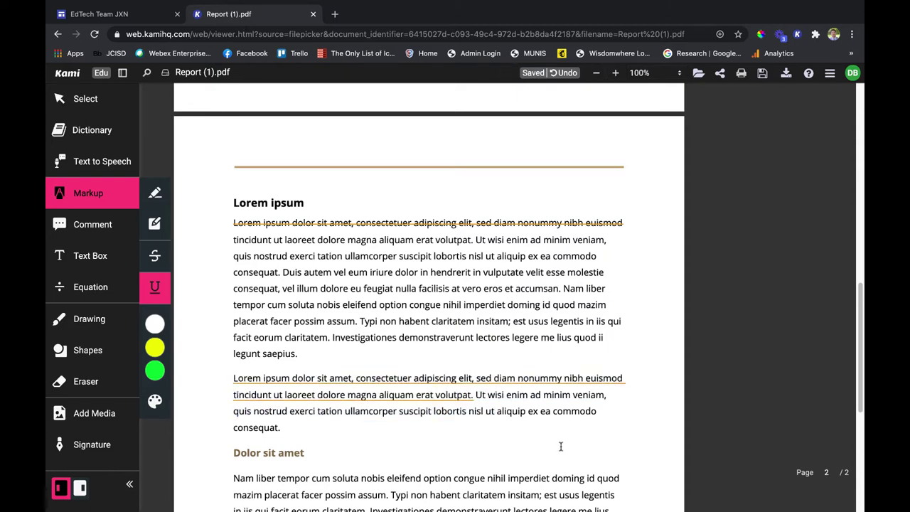
scroll(561, 443, down, 1)
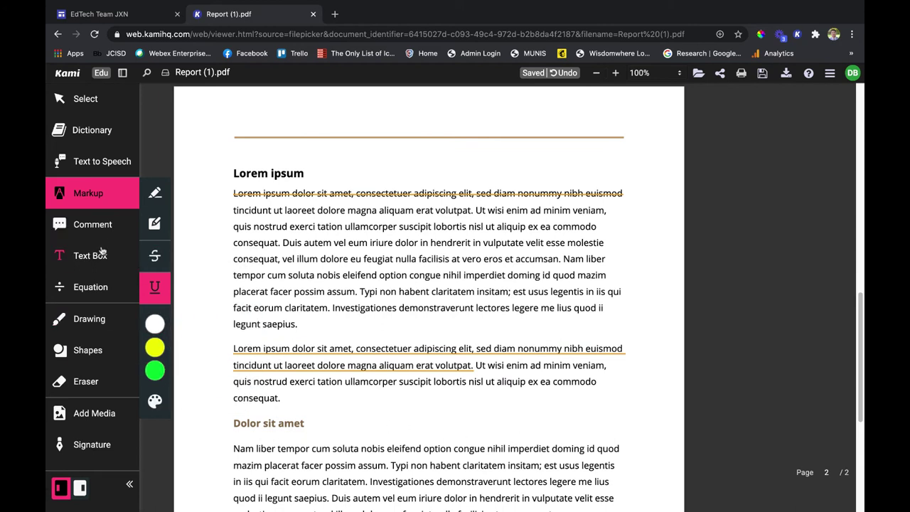
Place an empty text box with 24px font and purple colour below the underlined paragraph.
click(109, 255)
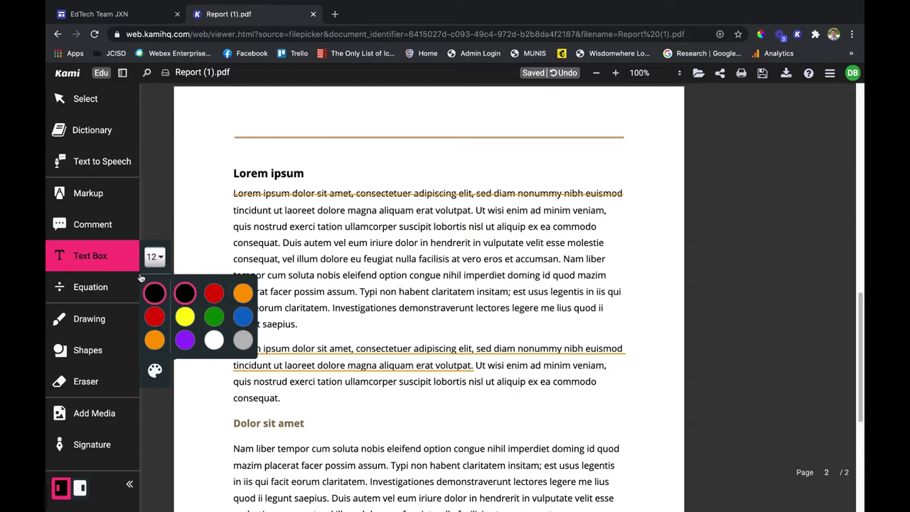
mouse_move(155, 293)
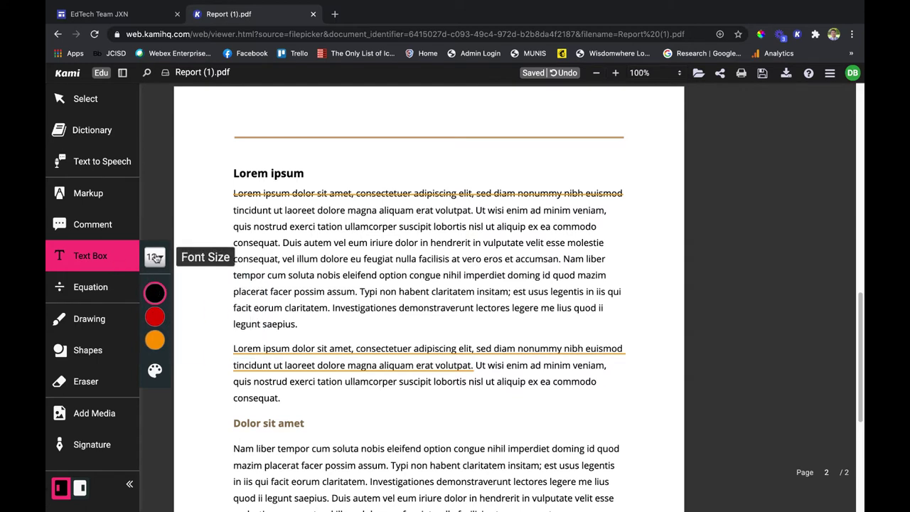
click(155, 257)
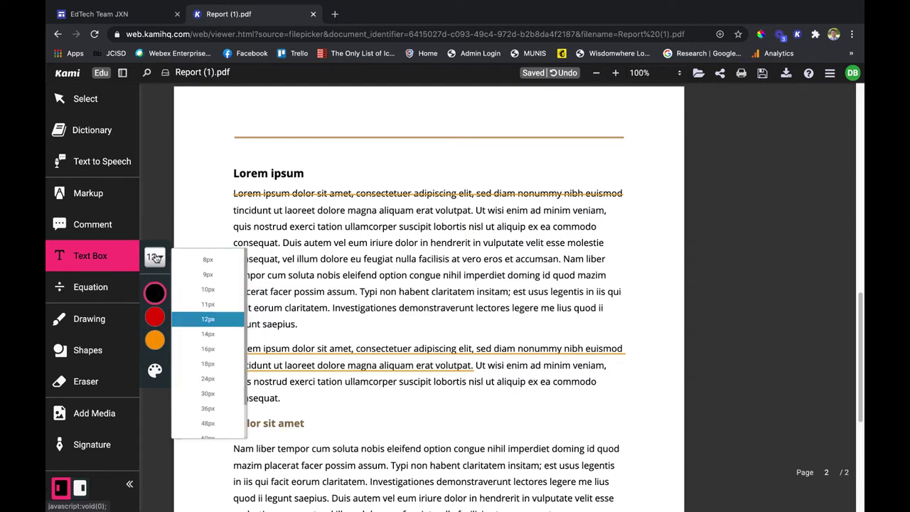
click(209, 383)
mouse_move(154, 292)
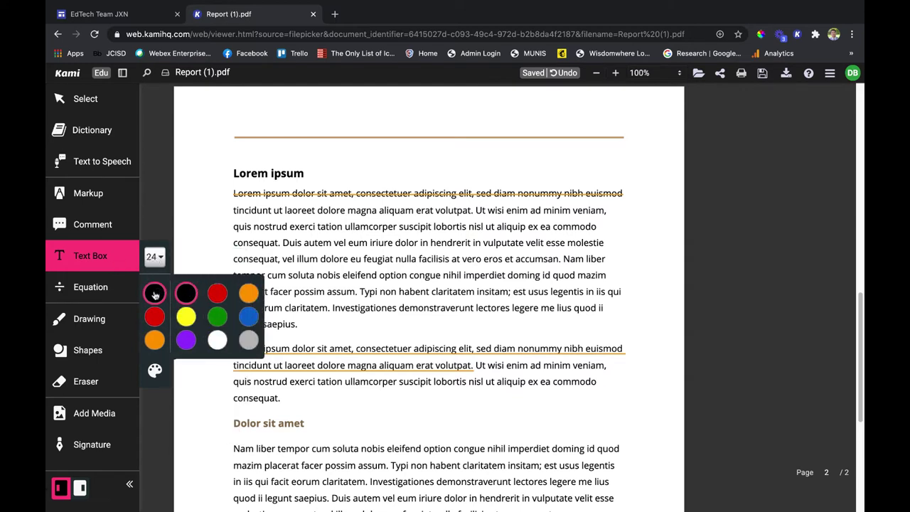
click(186, 340)
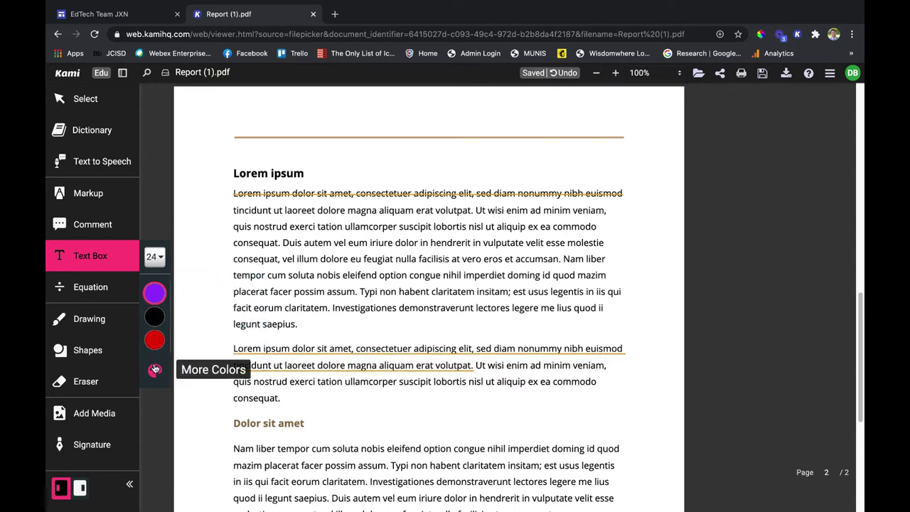
click(333, 394)
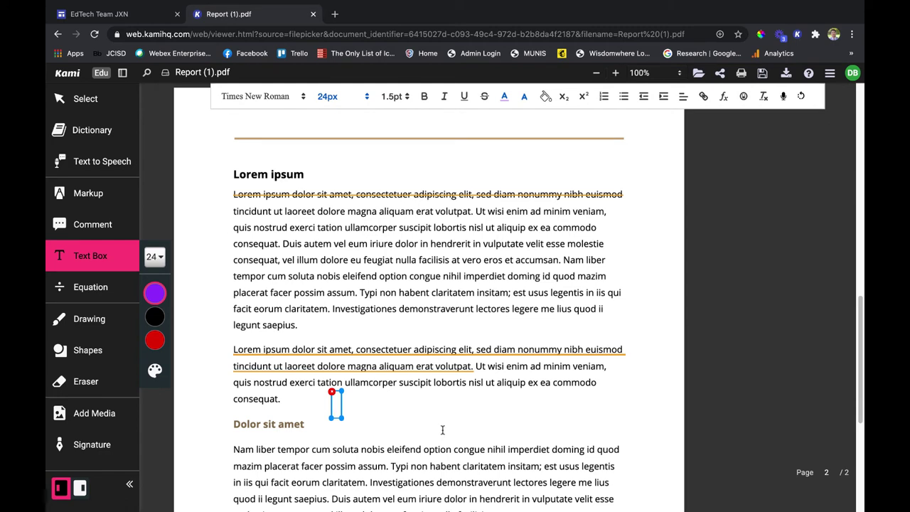
Set the text box font to Open Sans and type 'This is the main paragraph.'.
click(298, 97)
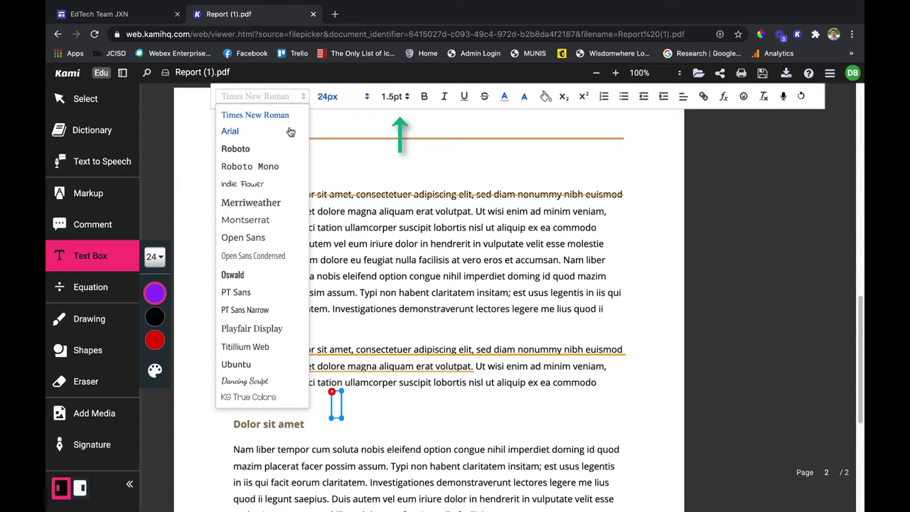
click(262, 237)
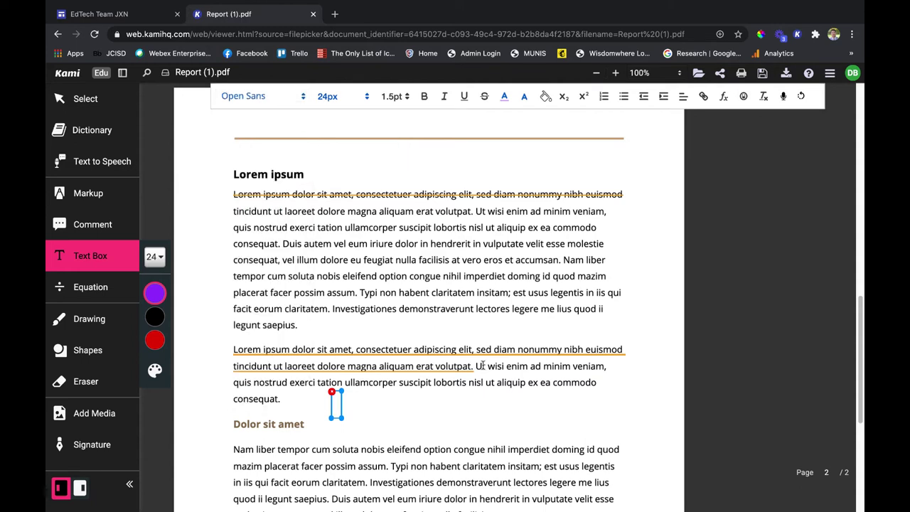
text(This is)
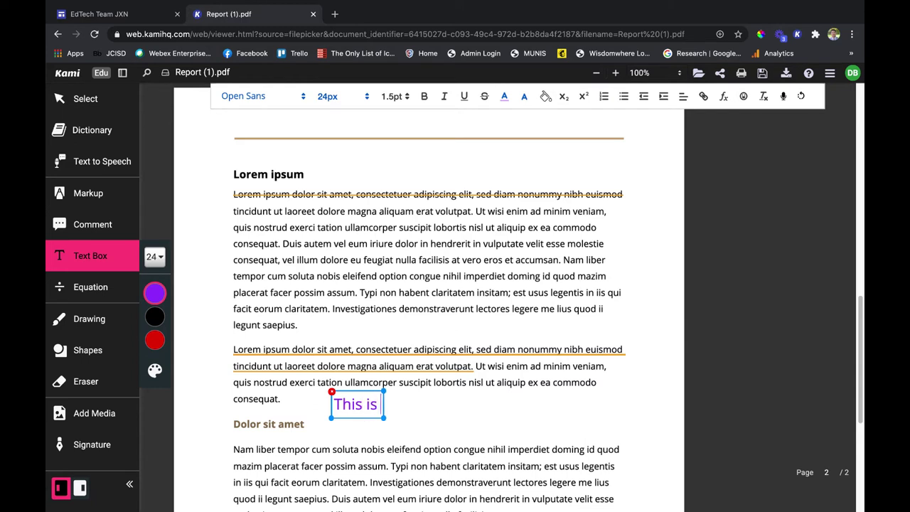
text( the main paragra)
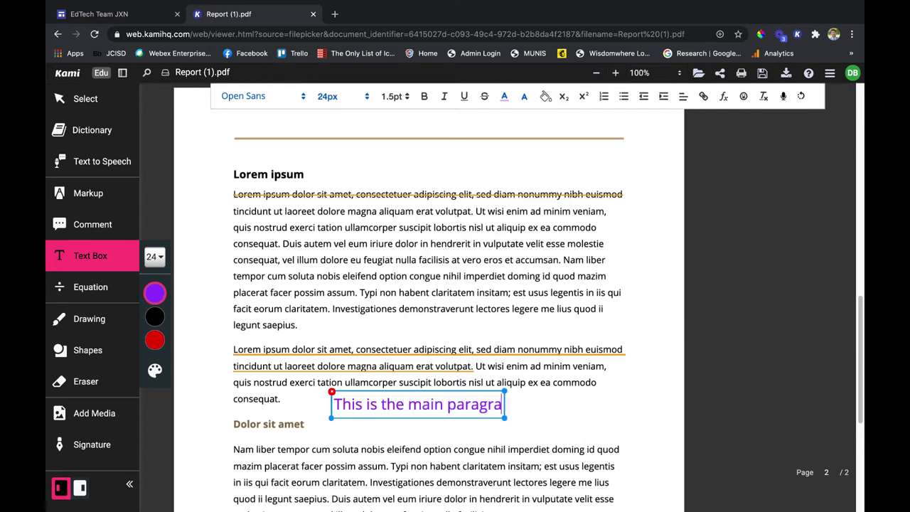
text(ph.)
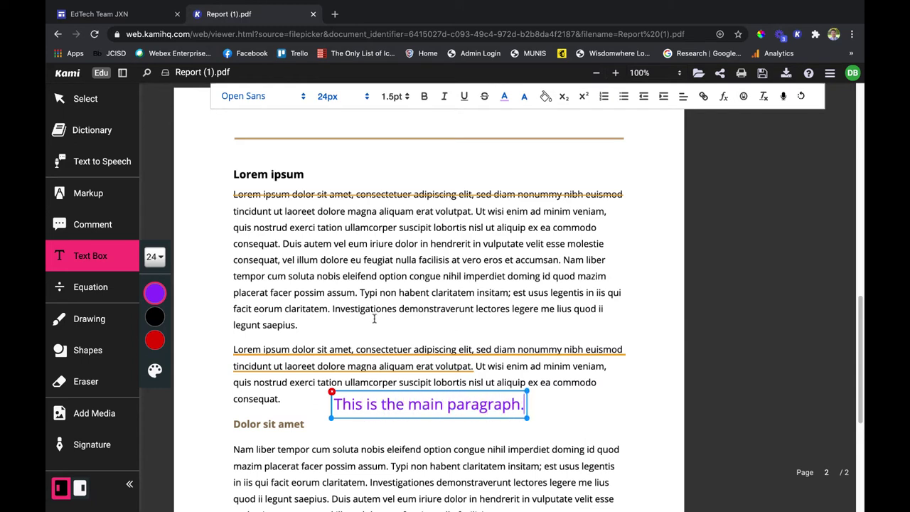
Select the box text and add a sentence with voice dictation.
click(417, 404)
triple_click(417, 404)
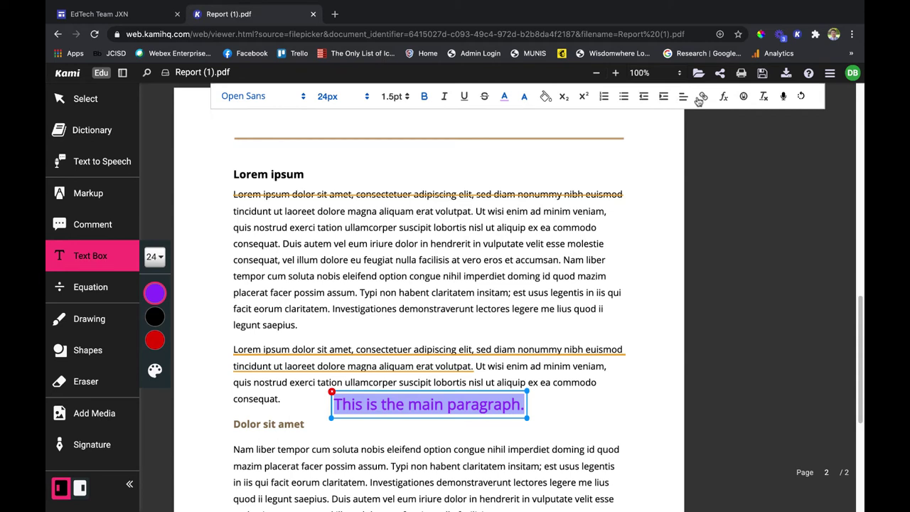
click(784, 98)
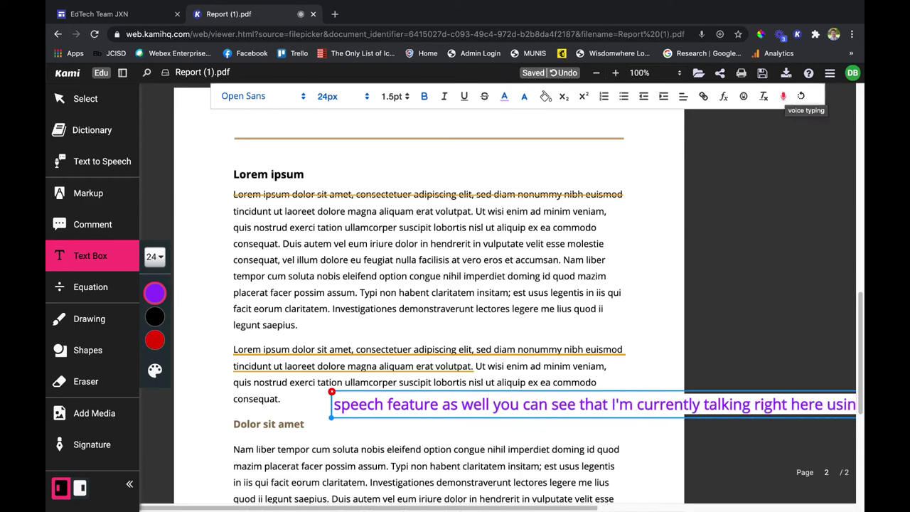
click(785, 97)
Move the purple text box below the Dolor sit amet paragraph.
scroll(575, 344, down, 1)
scroll(575, 345, down, 3)
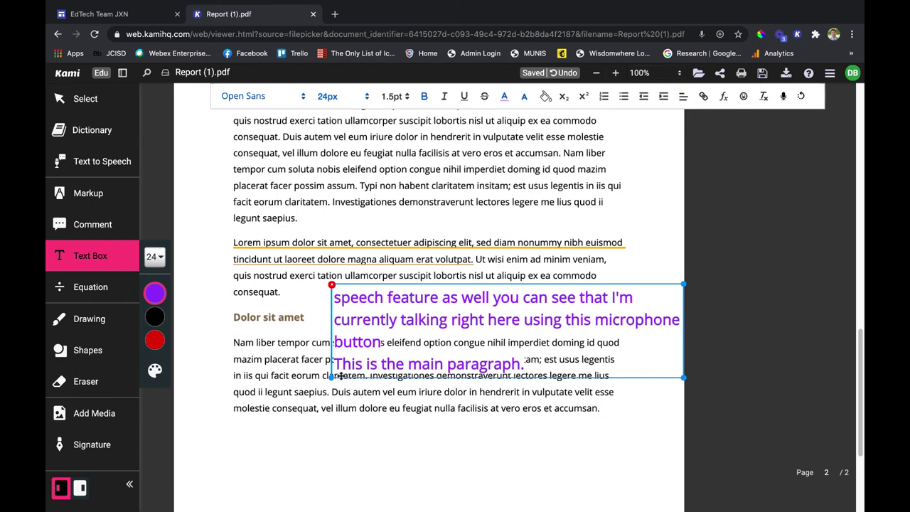
drag(341, 374, 259, 509)
scroll(350, 340, down, 4)
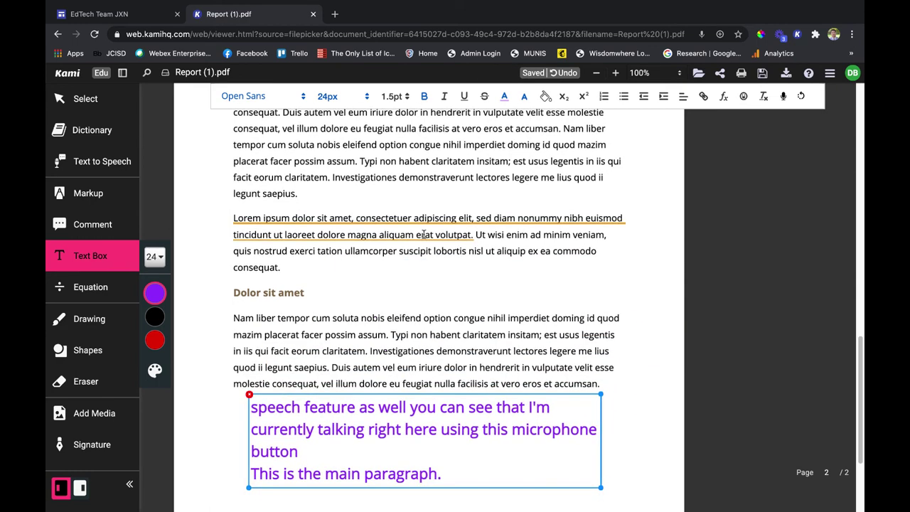
Start a new equation near the page bottom with the Insert Symbols (π) palette open.
click(148, 300)
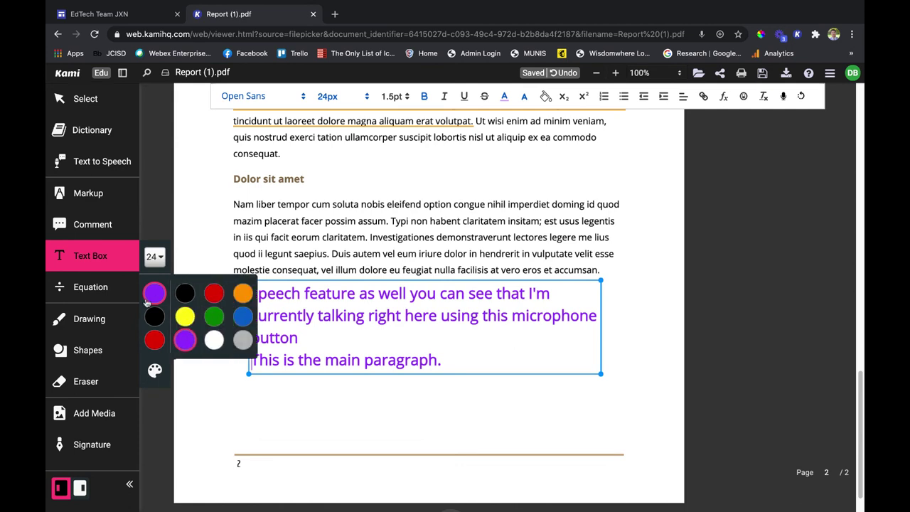
click(99, 291)
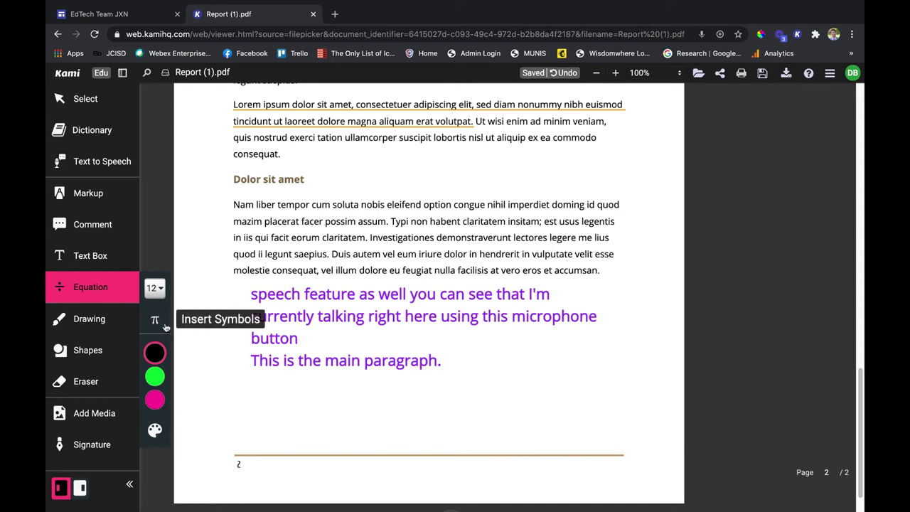
click(157, 321)
click(157, 321)
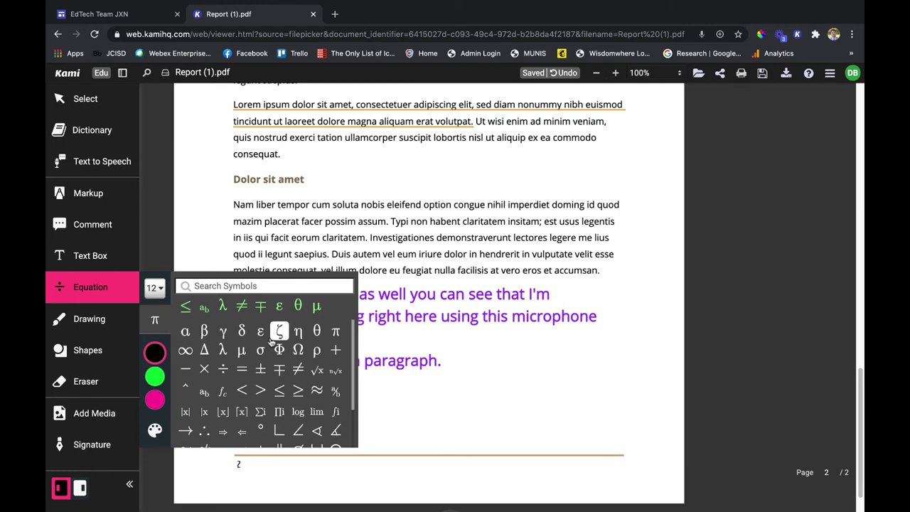
scroll(271, 340, down, 2)
scroll(271, 340, up, 2)
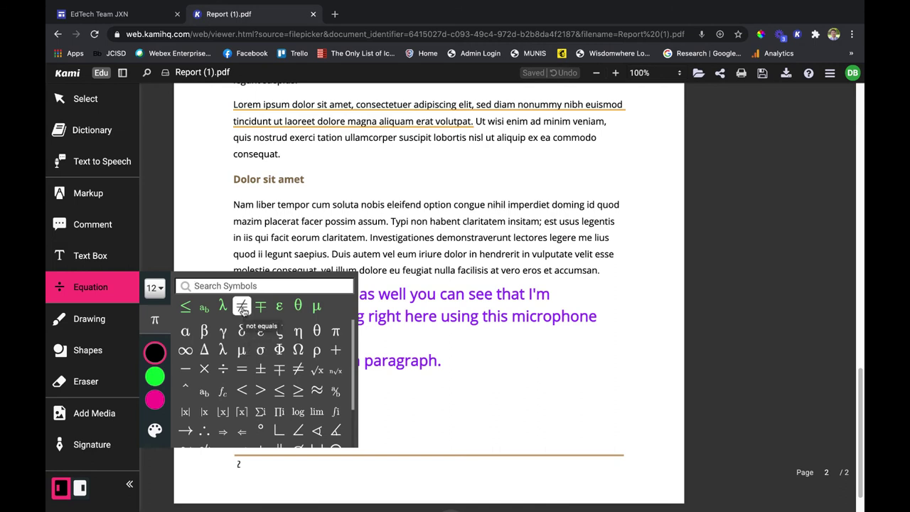
click(245, 310)
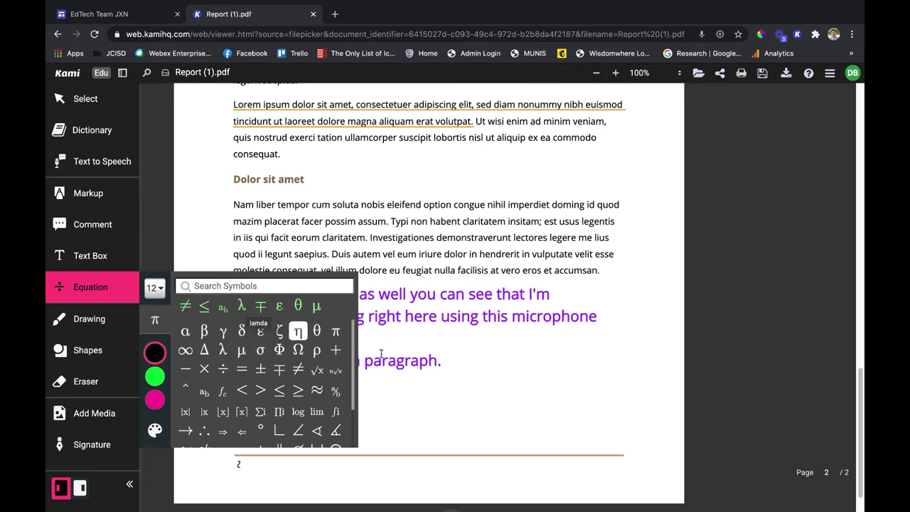
click(535, 429)
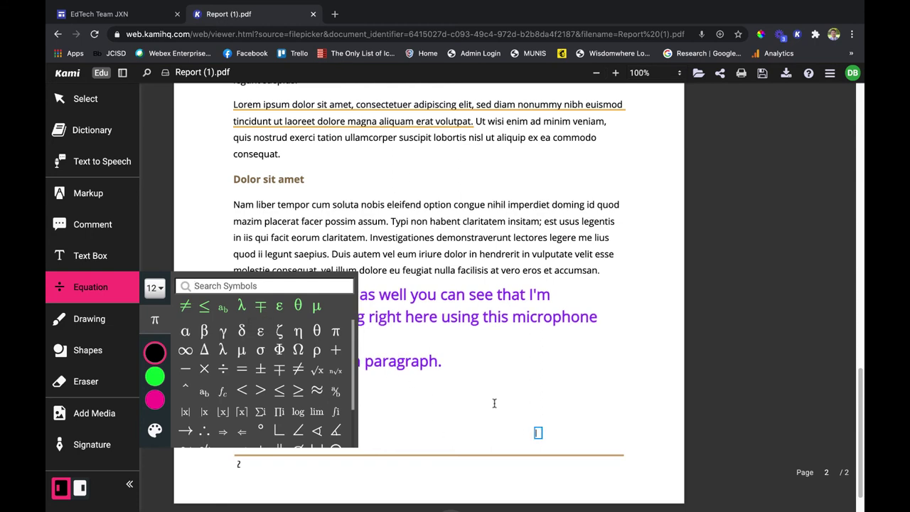
Enter the symbols ∓, ε, μ, λ, η and ≠ into the equation.
click(260, 306)
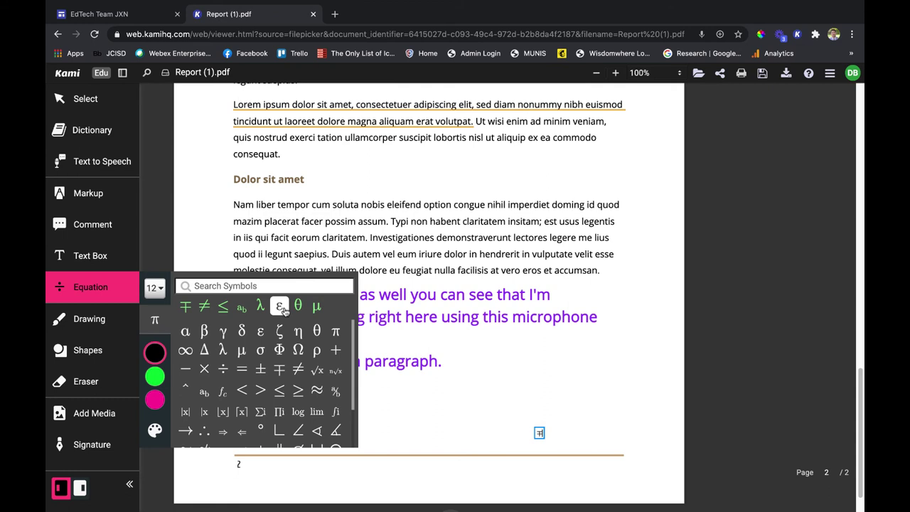
click(280, 308)
click(316, 306)
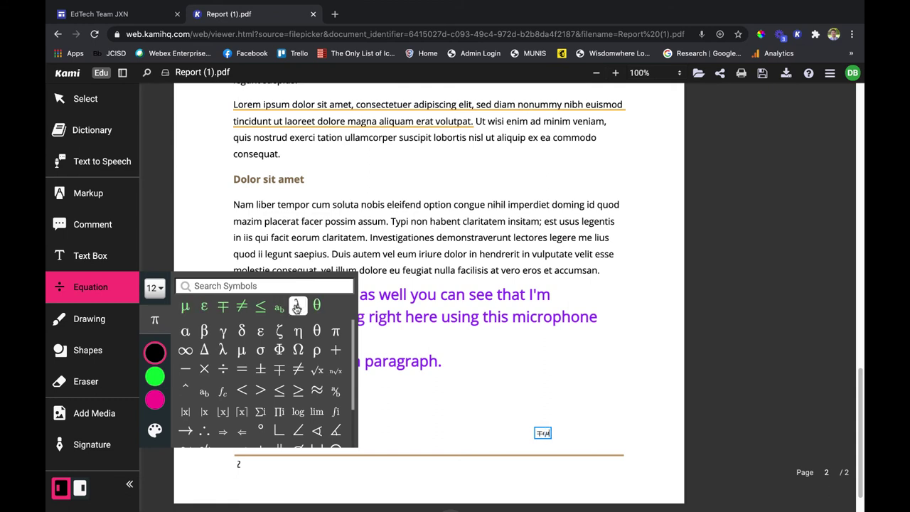
click(297, 306)
click(298, 330)
click(298, 369)
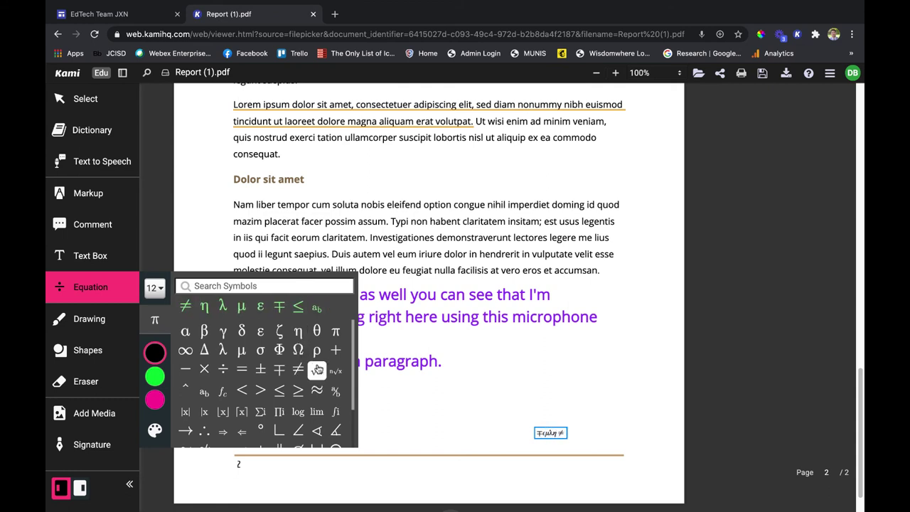
click(417, 409)
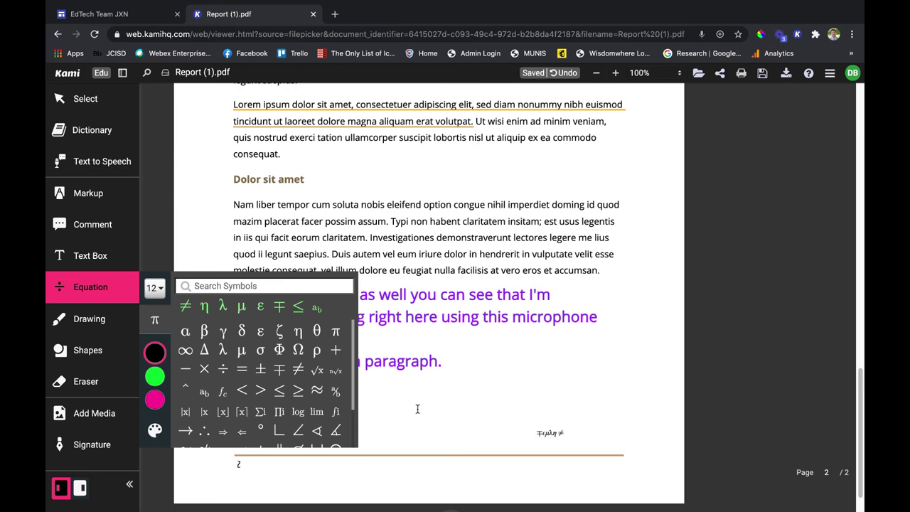
Move the equation beside the Dolor sit amet heading and enlarge it to 46px.
click(546, 433)
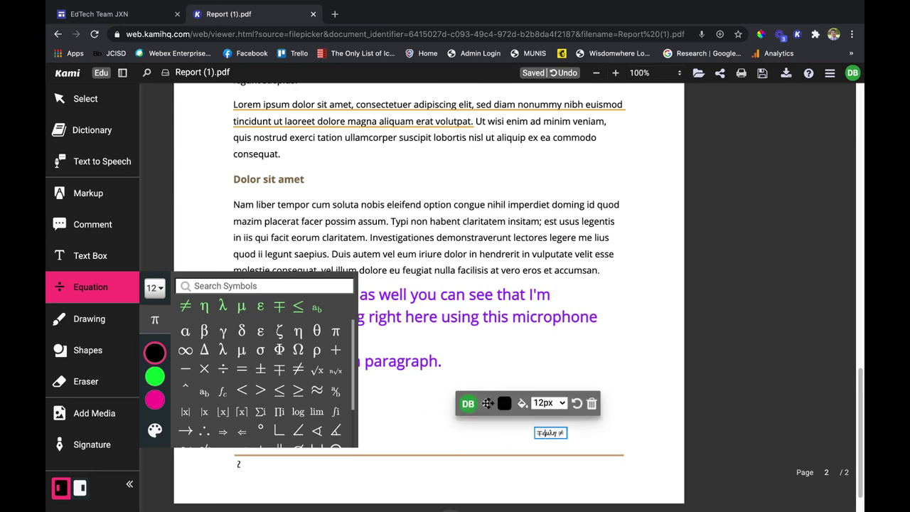
drag(487, 403, 397, 140)
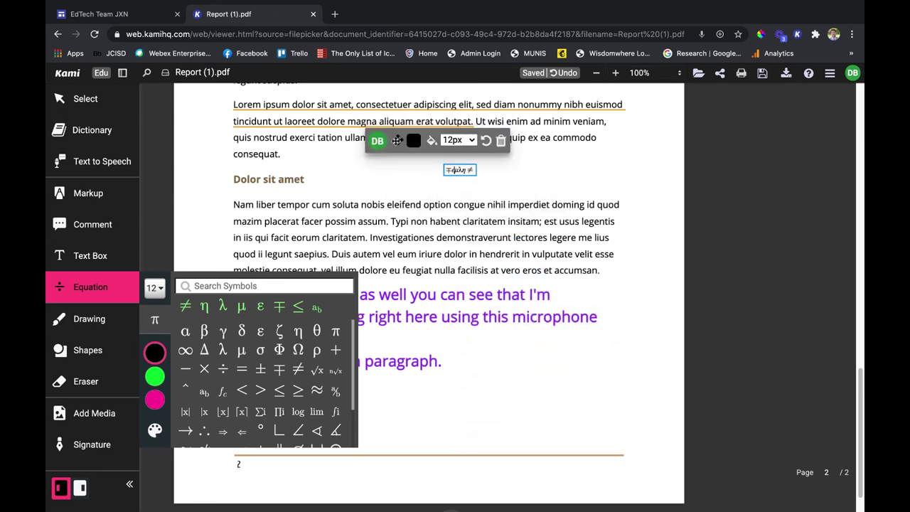
click(459, 140)
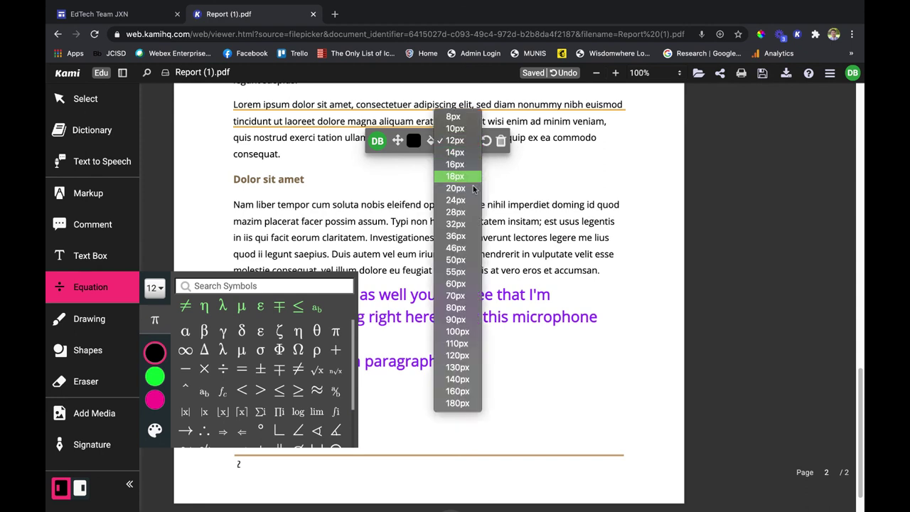
click(455, 247)
click(554, 238)
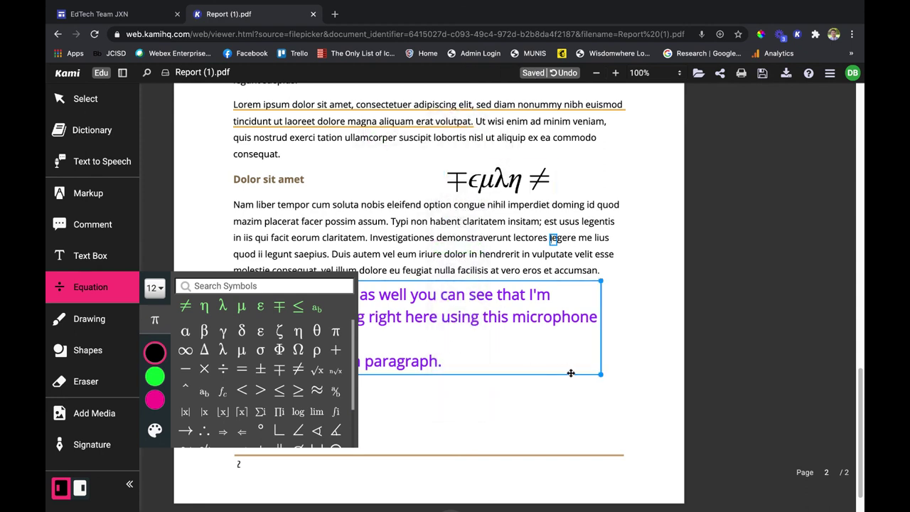